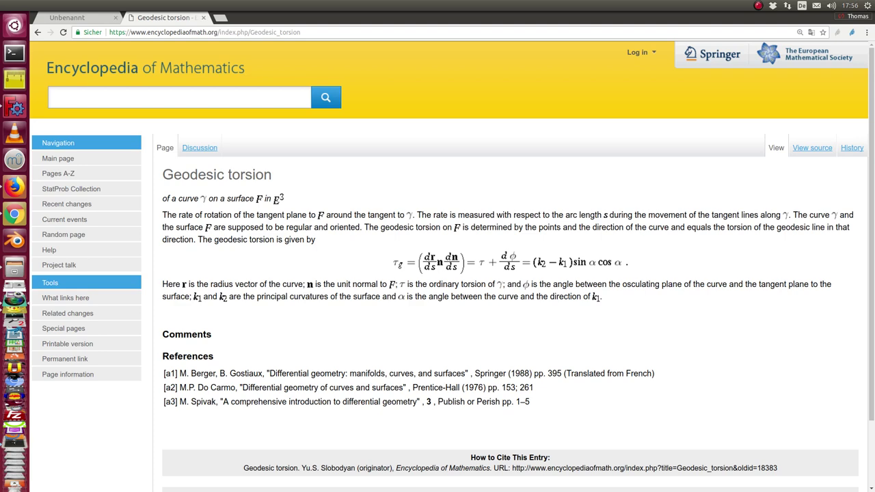
Run run() in FreeCAD's Python console to build the two-hill surface with geodesic sweeps and torsion plots.
click(15, 110)
click(695, 94)
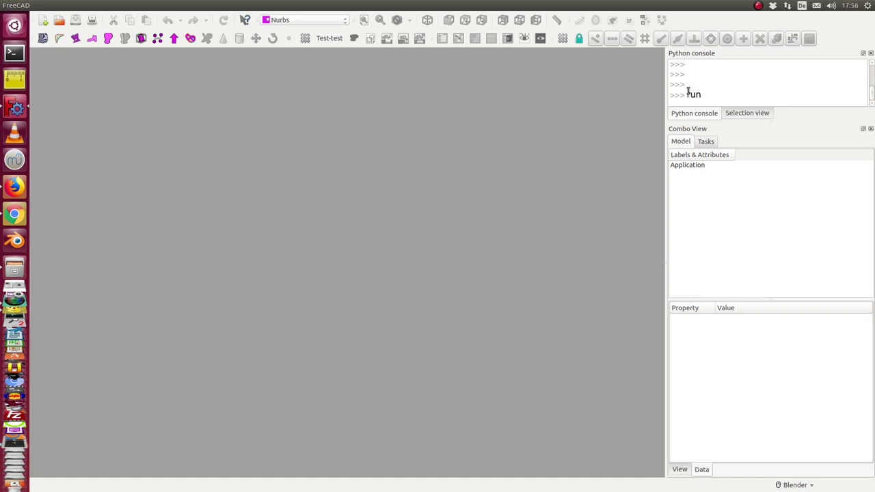
key(Return)
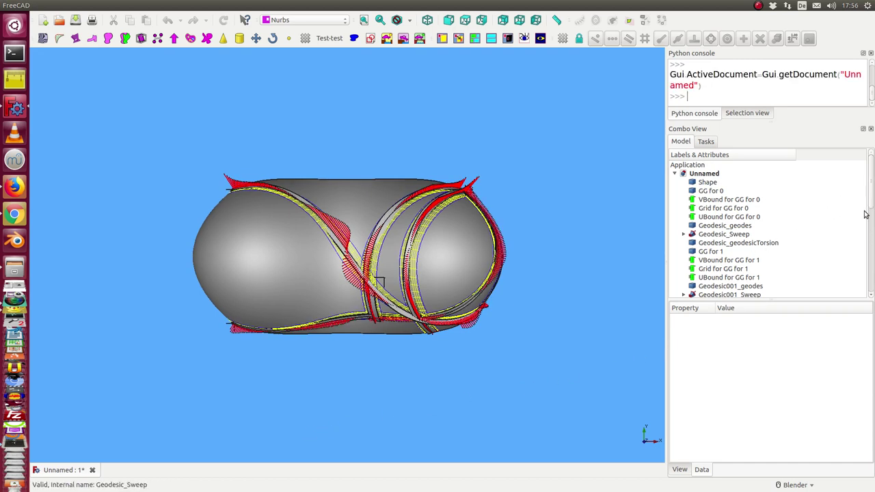
Hide every geodesic object from GG for 0 down to Geodesic004_geodesicTorsion.
drag(360, 453, 369, 363)
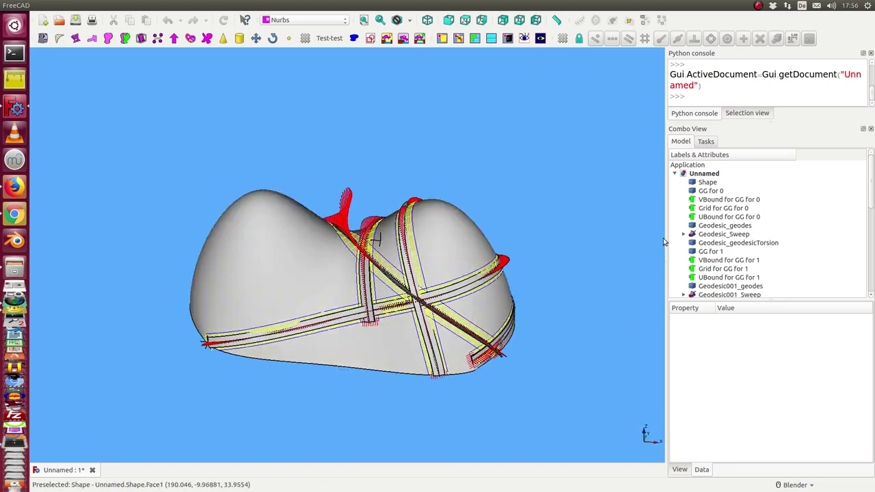
click(711, 190)
key(shift+Down)
key(shift+Down)
key(shift+Down)
key(shift+Down)
key(shift+Down)
key(shift+Down)
key(shift+Down)
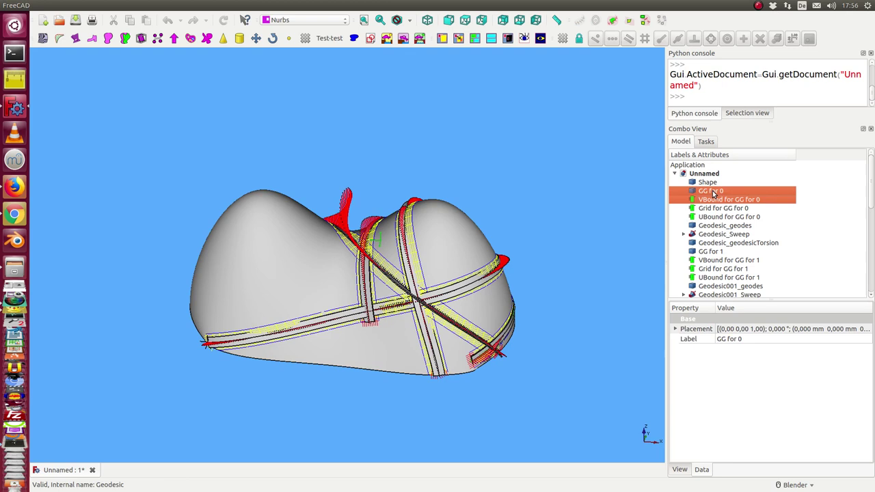
key(shift+End)
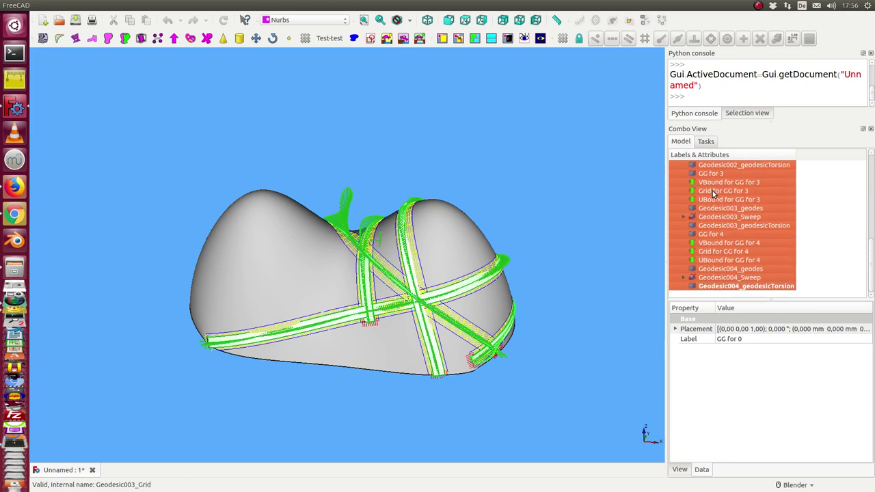
key(space)
Create a MAP grid on the bare two-hill surface with Curves' Map of a face.
click(325, 229)
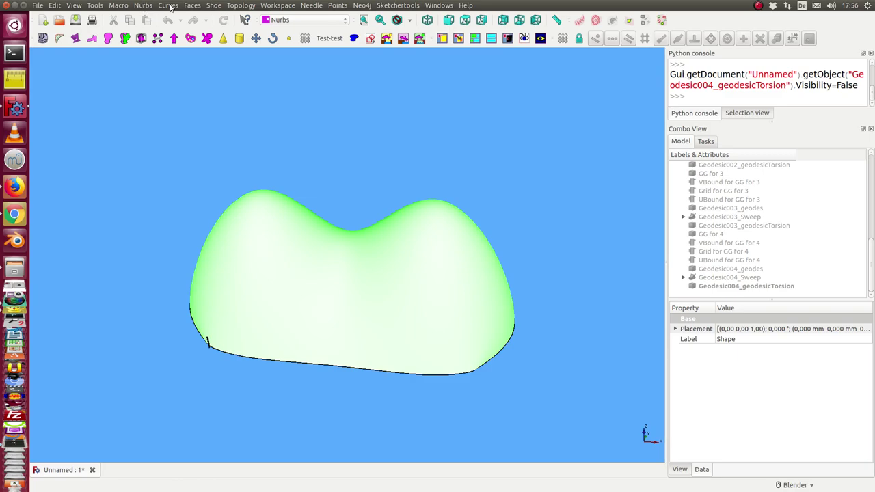
click(168, 6)
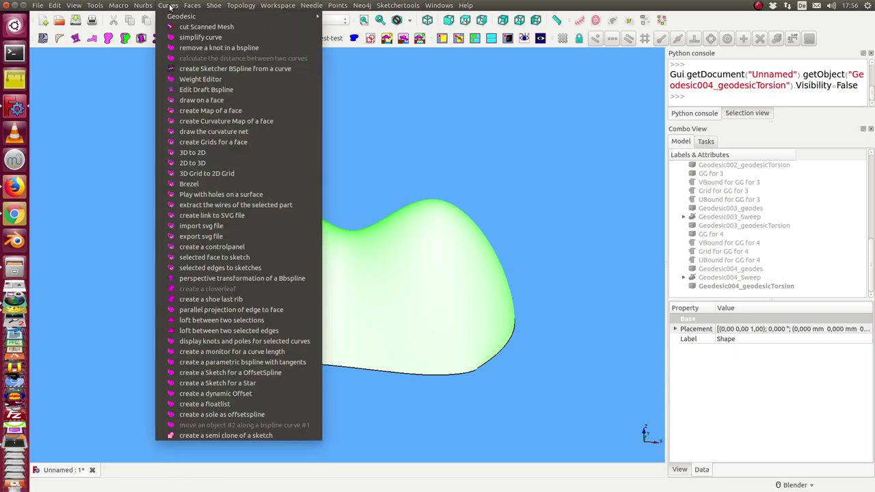
click(197, 112)
mouse_move(267, 114)
mouse_down()
mouse_move(363, 186)
mouse_move(357, 111)
mouse_move(340, 137)
mouse_move(342, 155)
mouse_up()
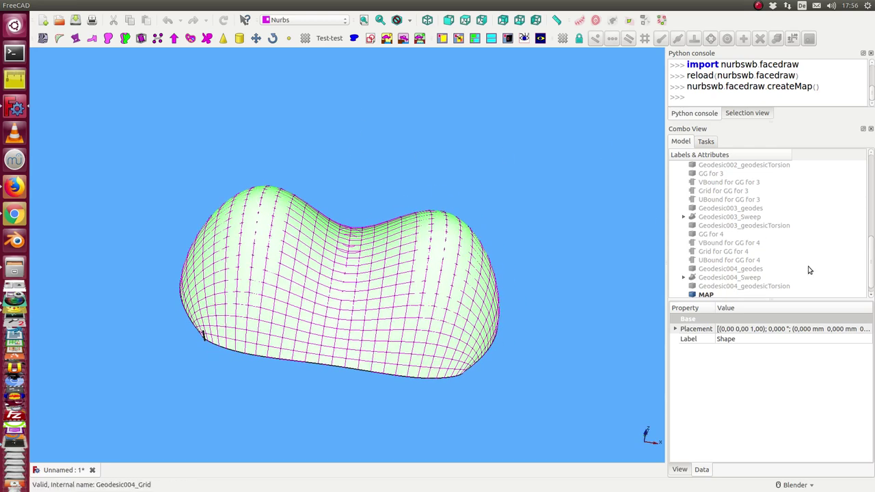
scroll(781, 233, up, 7)
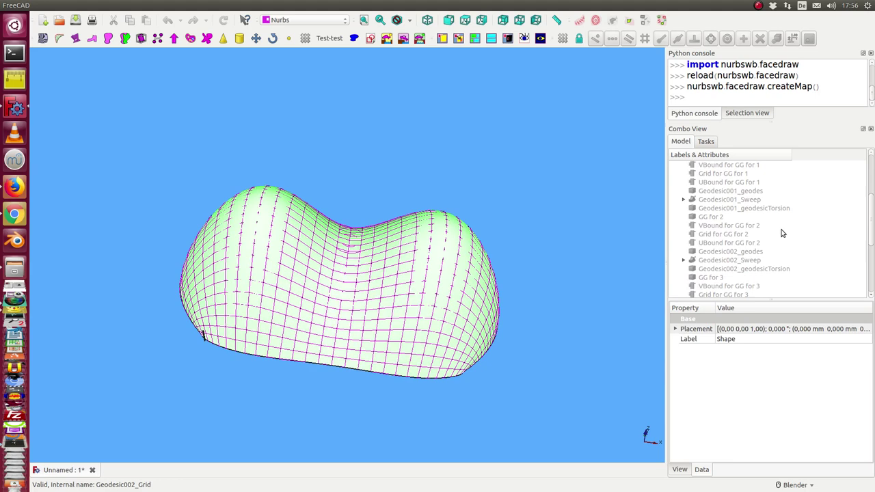
Make GG for 0, VBound for GG for 0 and Grid for GG for 0 visible and orbit to inspect them.
click(719, 177)
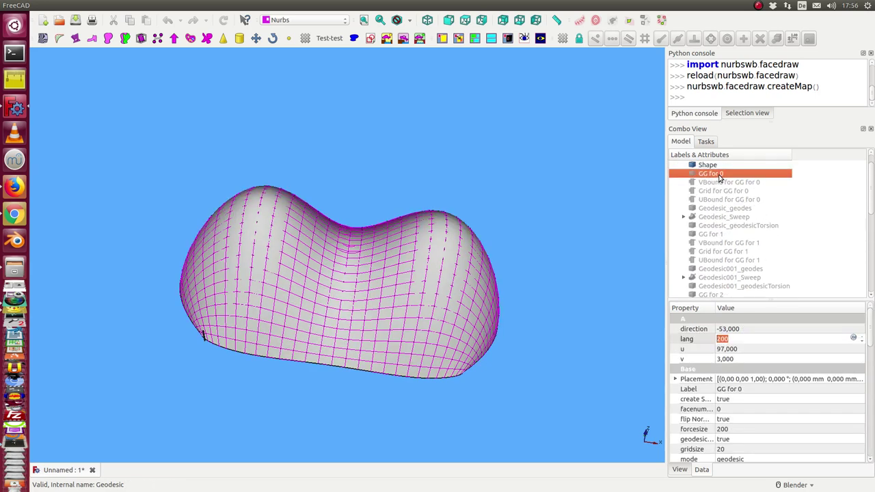
key(space)
drag(478, 267, 523, 218)
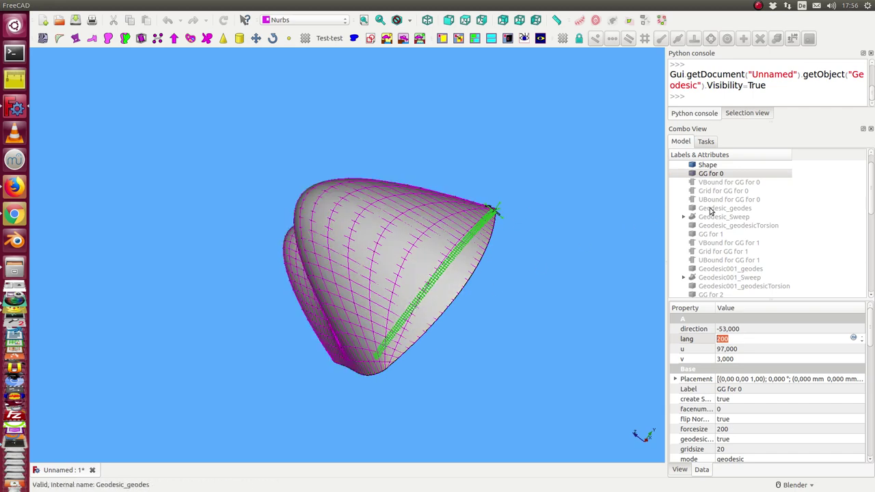
click(730, 183)
key(space)
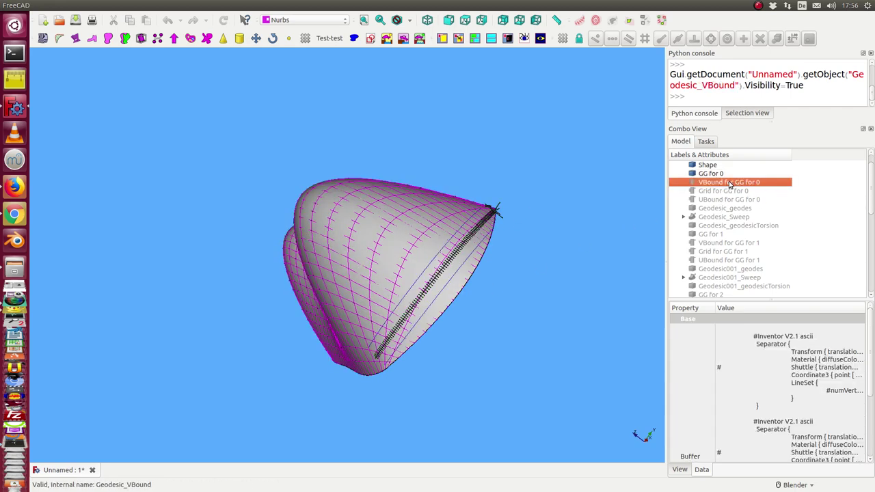
click(730, 192)
key(space)
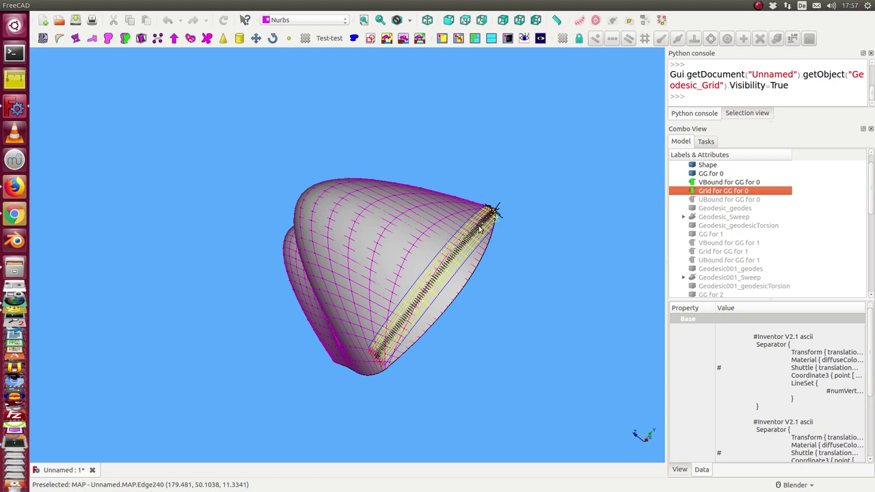
mouse_move(481, 231)
mouse_down()
mouse_move(387, 330)
mouse_move(490, 223)
mouse_move(494, 234)
mouse_up()
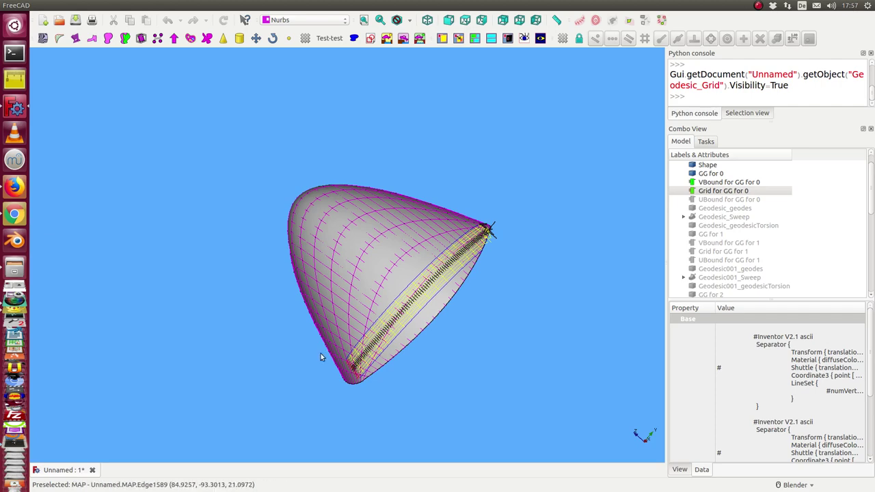
drag(321, 357, 445, 258)
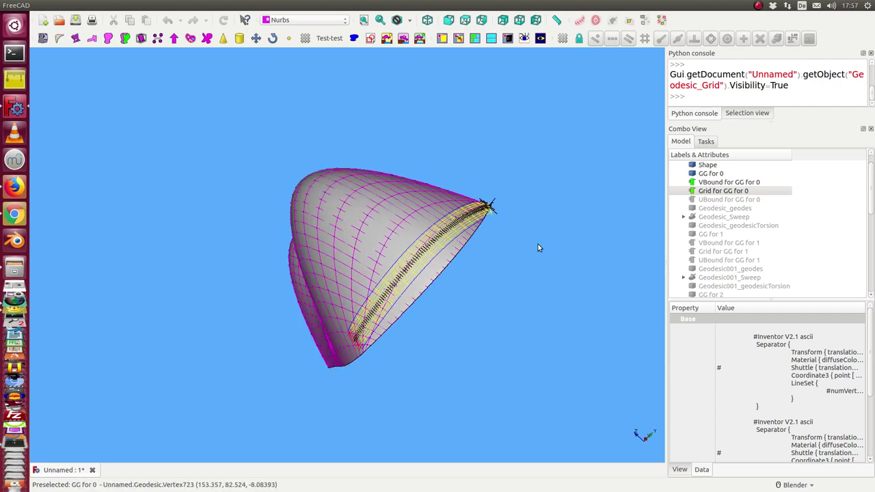
drag(538, 248, 507, 234)
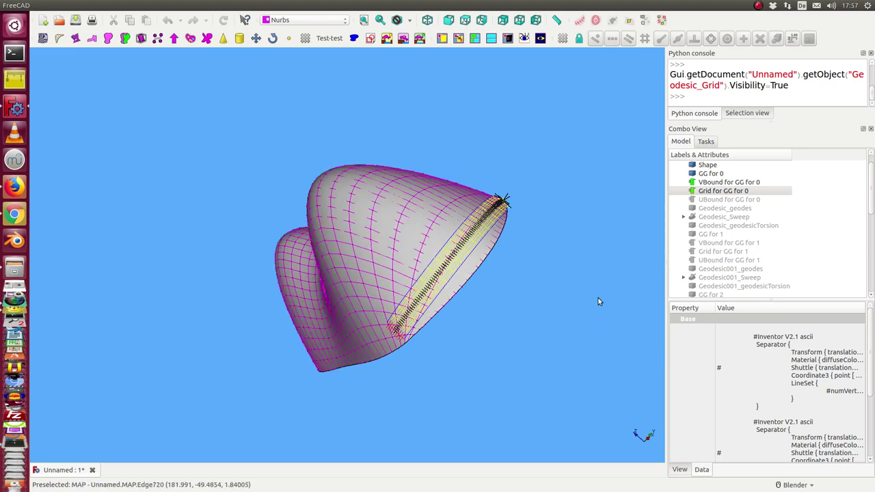
Show Geodesic_Sweep and orbit around the green strip, including the surface's underside.
click(736, 217)
key(space)
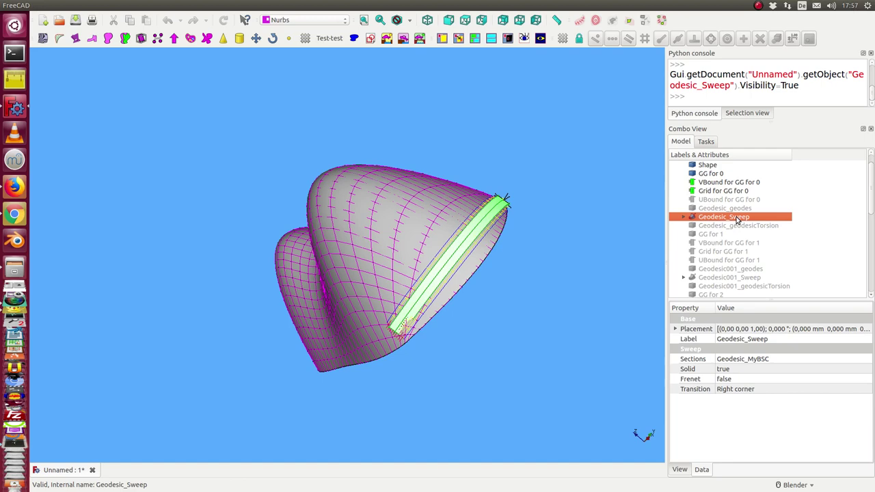
drag(559, 282, 475, 278)
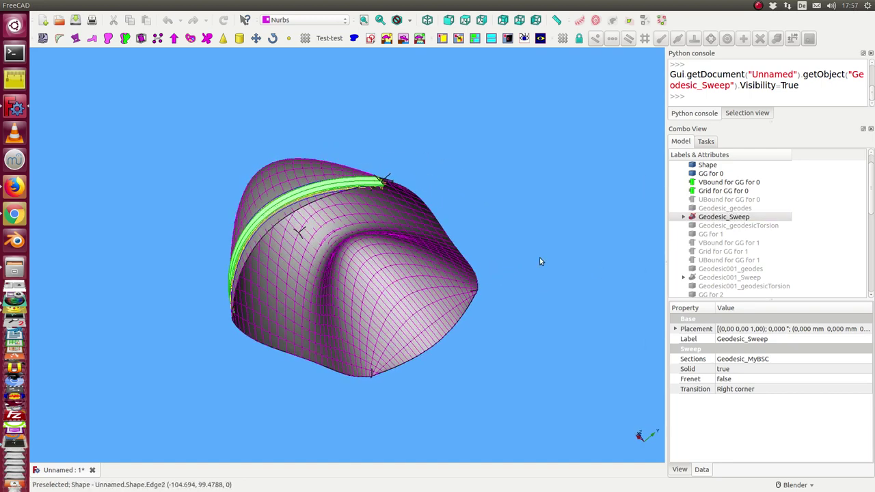
drag(538, 251, 446, 274)
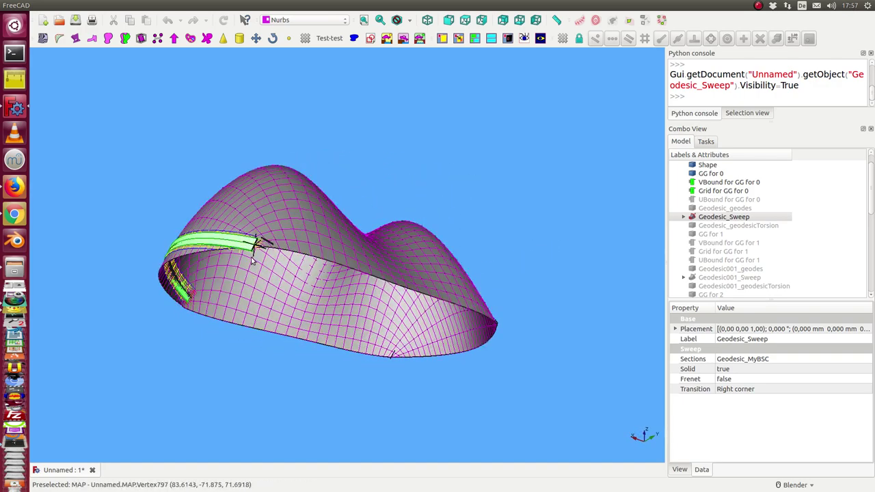
drag(124, 231, 424, 225)
scroll(260, 210, up, 5)
scroll(259, 210, down, 6)
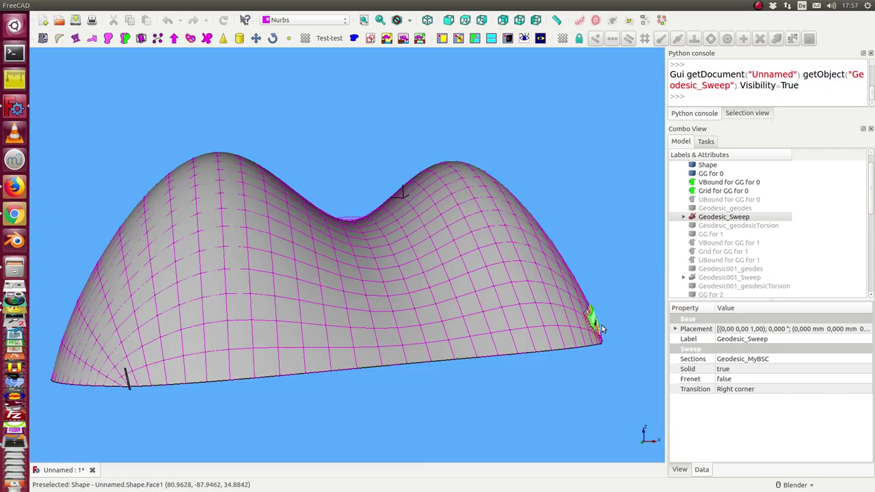
drag(592, 321, 488, 296)
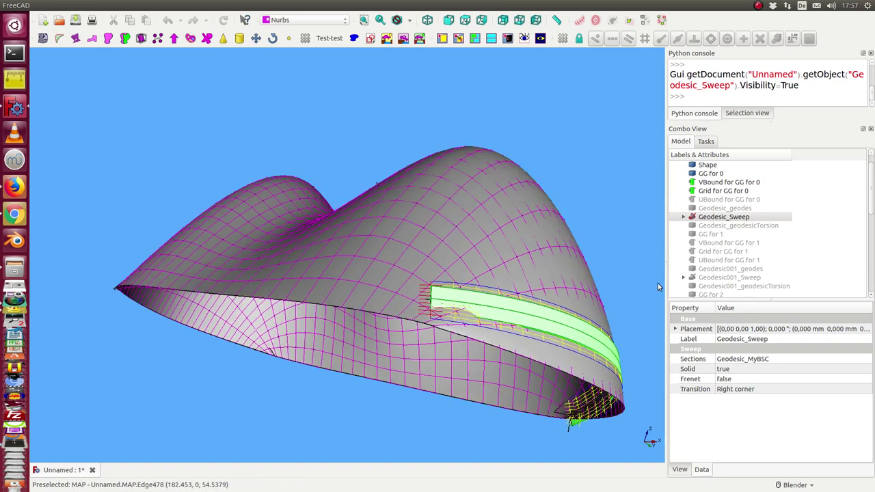
Show Geodesic_geodesicTorsion as red hatching along the first strip, then deselect.
click(745, 228)
key(space)
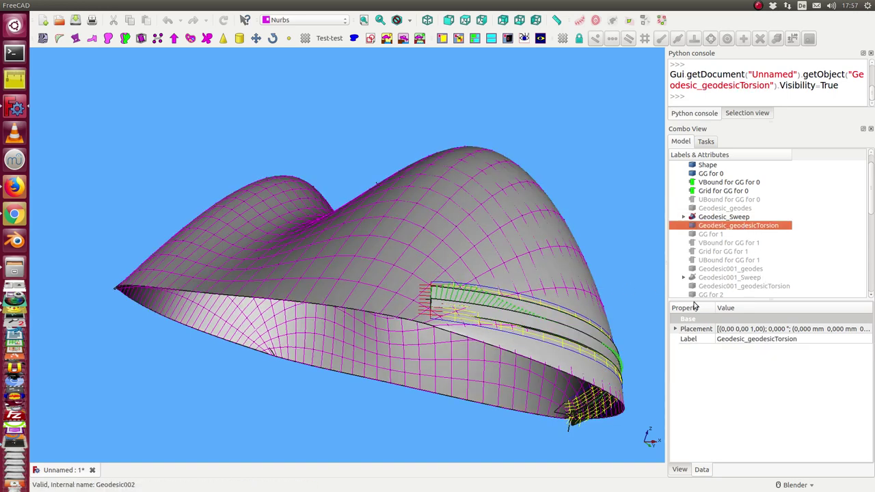
click(637, 256)
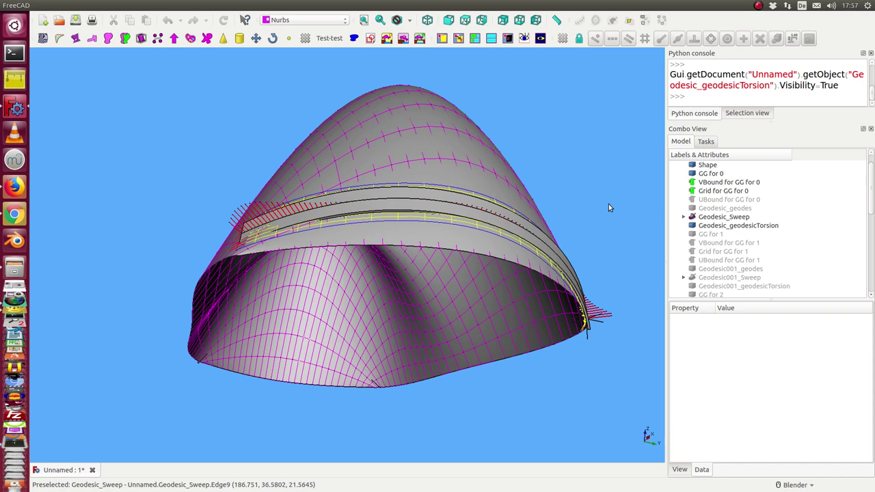
Hide Shape and MAP, then orbit around the lone first wood strip and its torsion plot.
scroll(707, 183, up, 1)
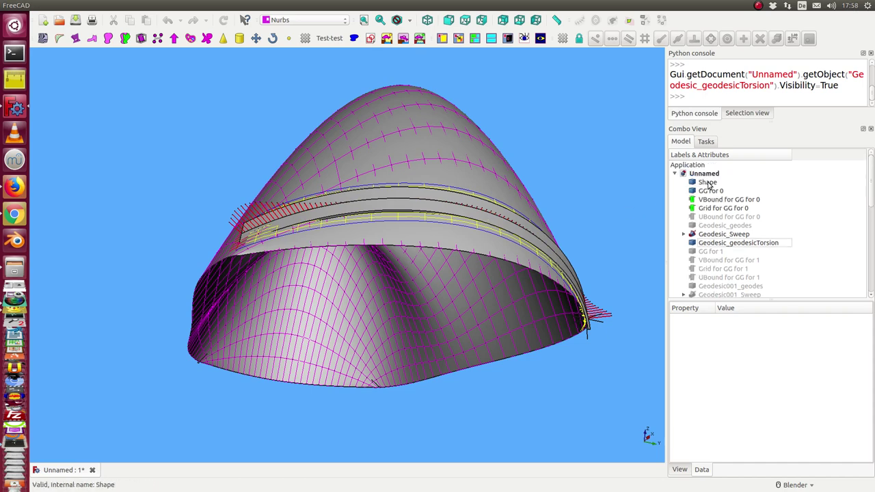
click(707, 182)
key(space)
scroll(710, 273, down, 8)
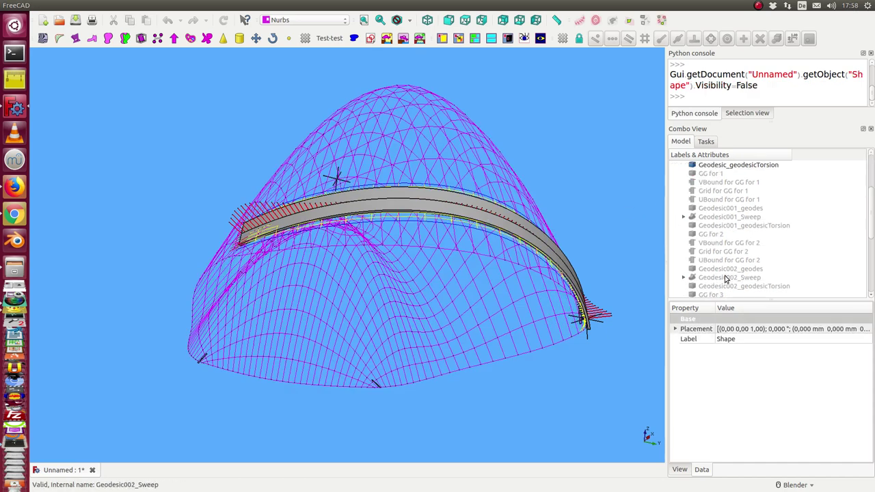
click(704, 286)
key(space)
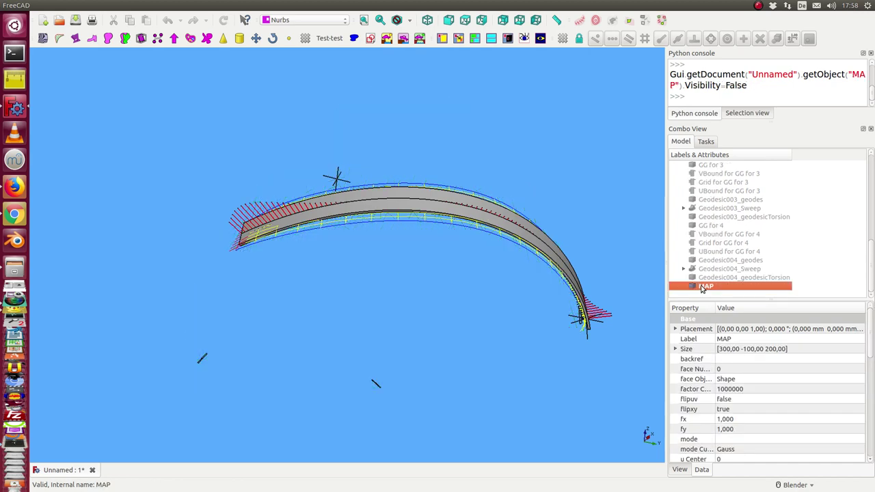
drag(660, 240, 397, 168)
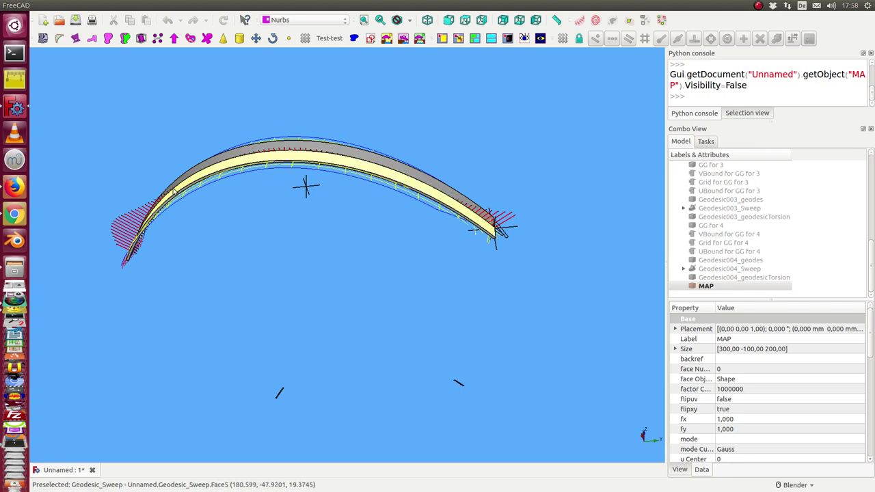
drag(255, 174, 254, 197)
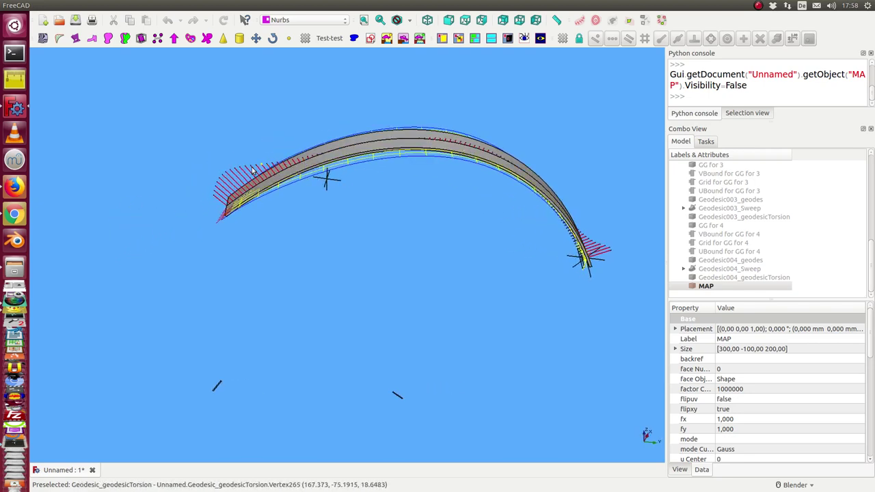
drag(481, 201, 437, 214)
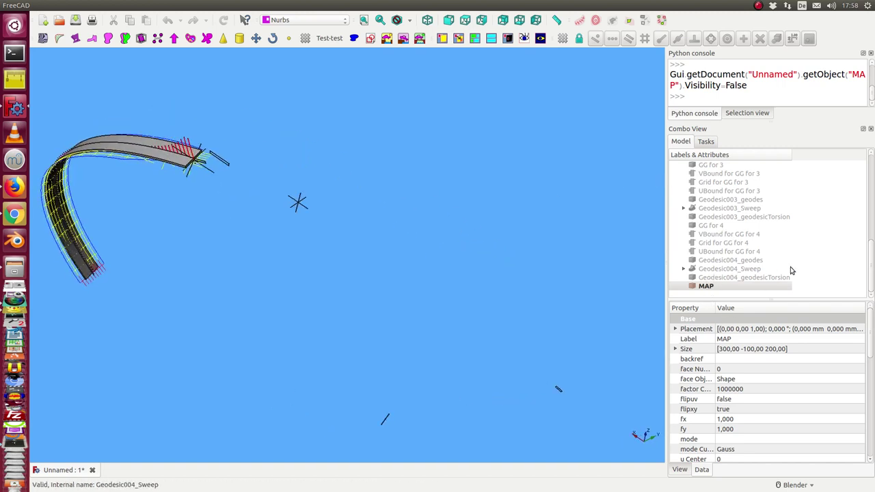
click(707, 287)
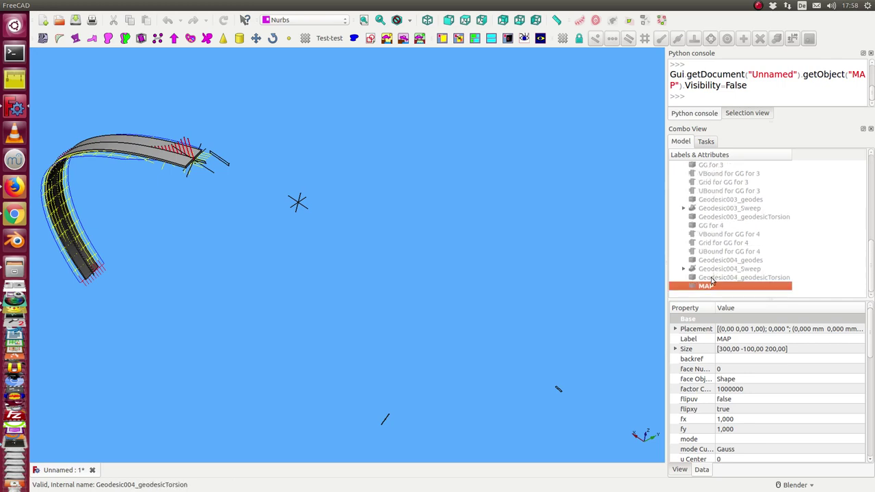
Make the base surface Shape visible again.
scroll(708, 286, up, 9)
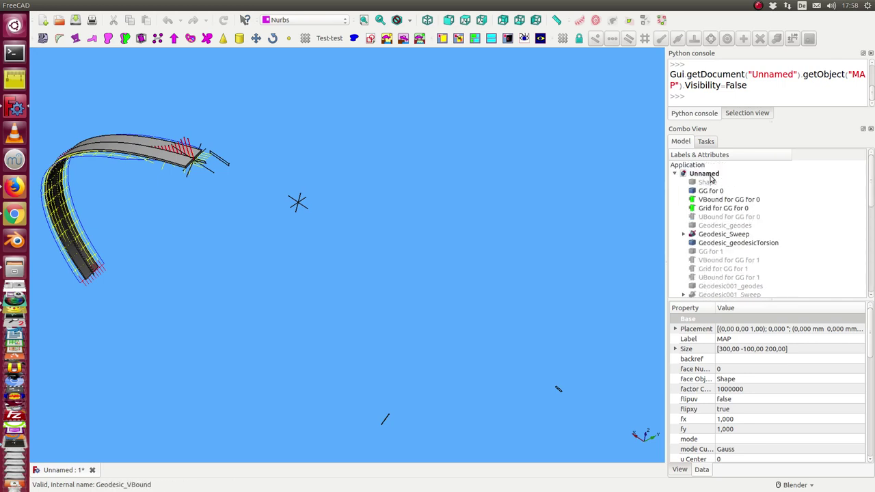
click(712, 183)
key(space)
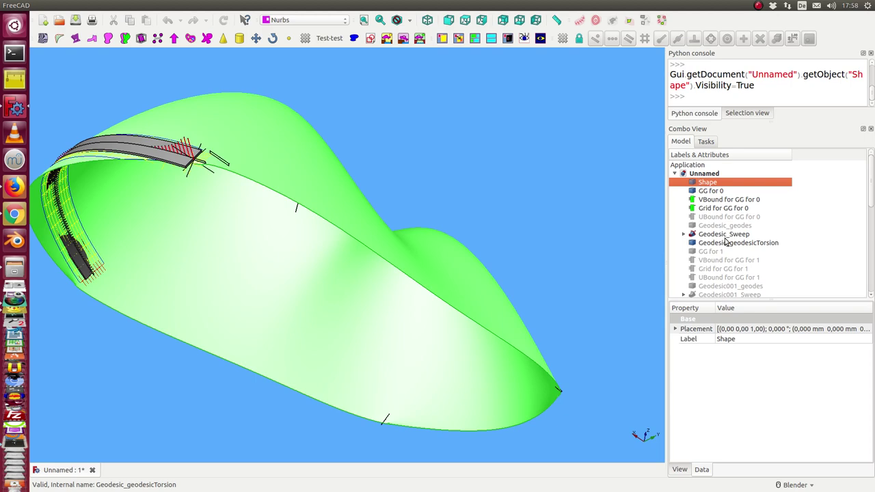
Hide the first sweep, its torsion plot, Grid, VBound and GG for 0.
click(723, 234)
key(space)
click(727, 243)
key(space)
click(718, 208)
key(space)
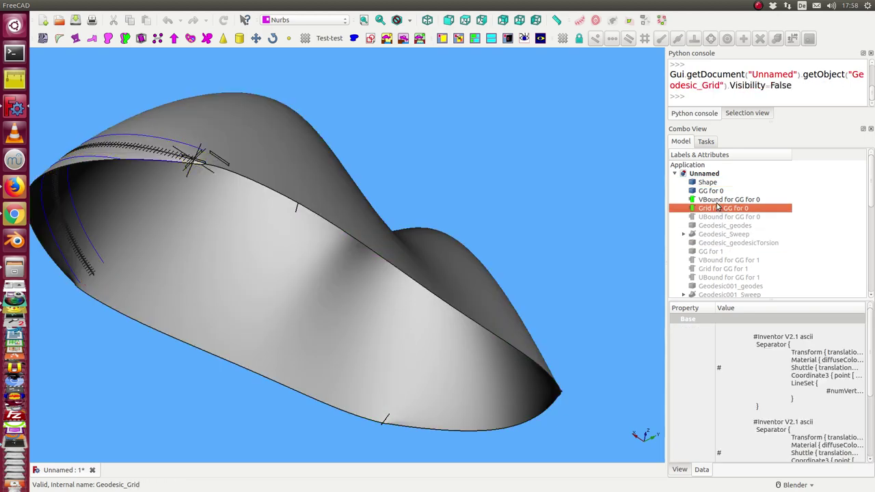
click(718, 199)
key(space)
click(711, 191)
key(space)
Show all the GG for 2 objects, including its sweep and torsion plot.
scroll(647, 229, down, 5)
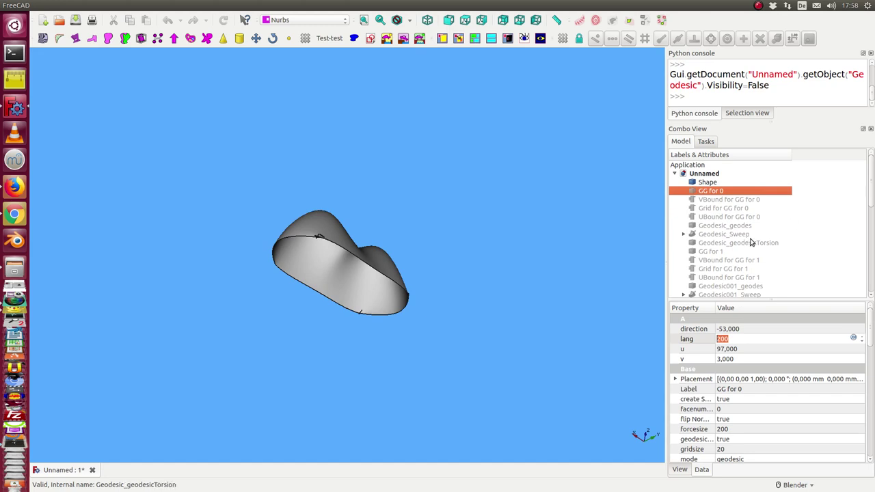
scroll(752, 243, down, 2)
click(710, 245)
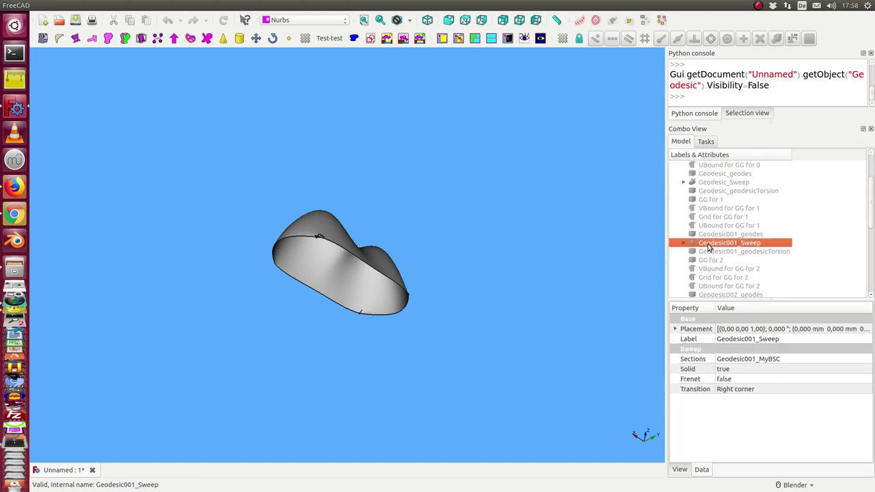
click(713, 260)
key(shift+Down)
key(shift+Down)
key(shift+Down)
key(shift+Down)
key(shift+Down)
key(shift+Down)
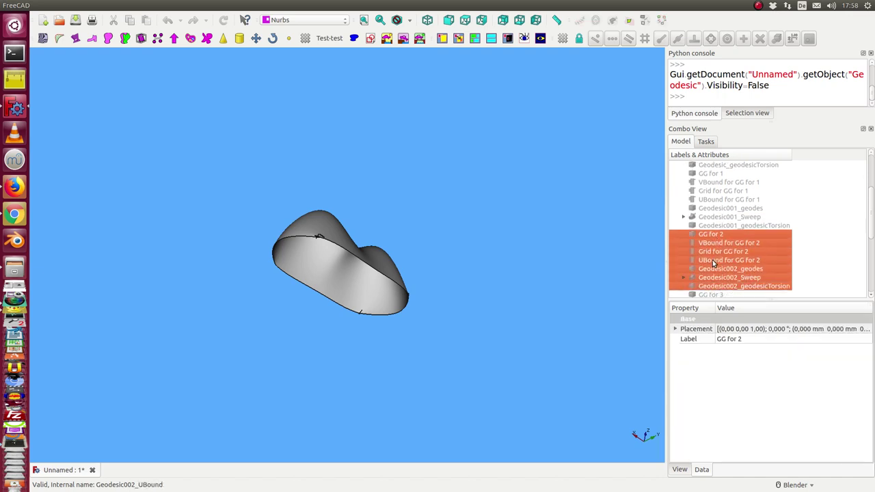
key(space)
key(0)
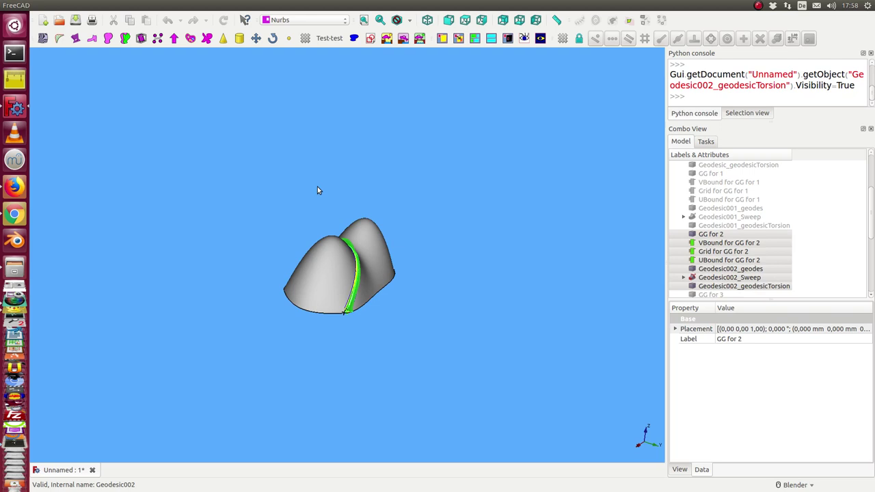
drag(314, 184, 390, 389)
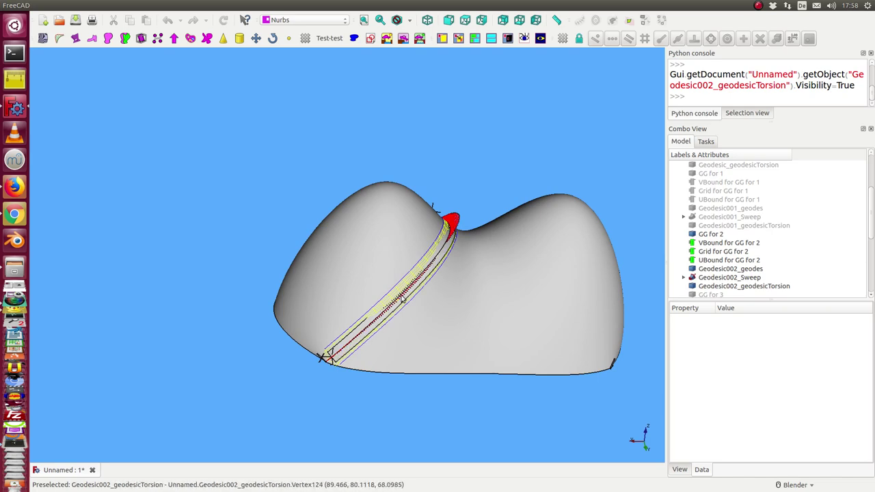
drag(466, 204, 430, 224)
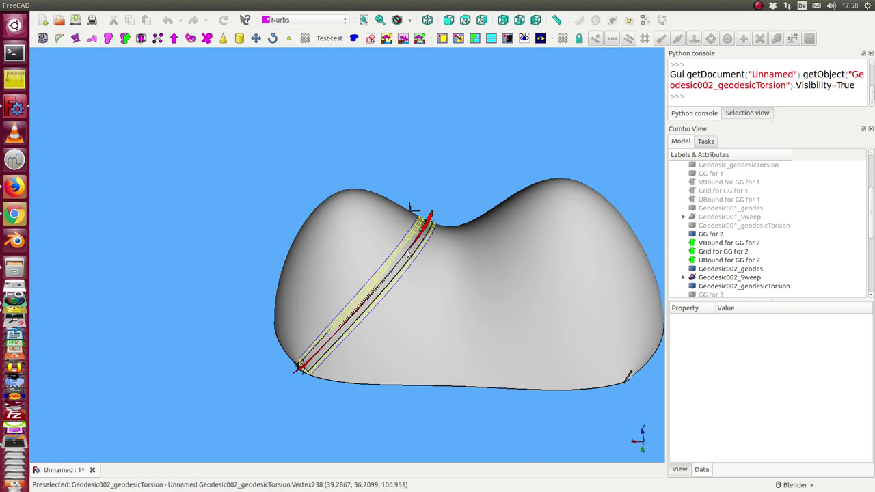
drag(417, 195, 371, 308)
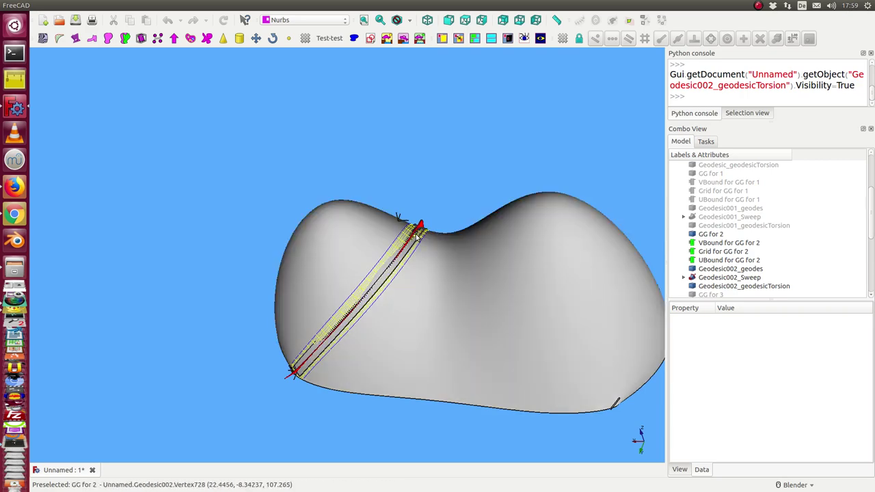
scroll(444, 215, up, 5)
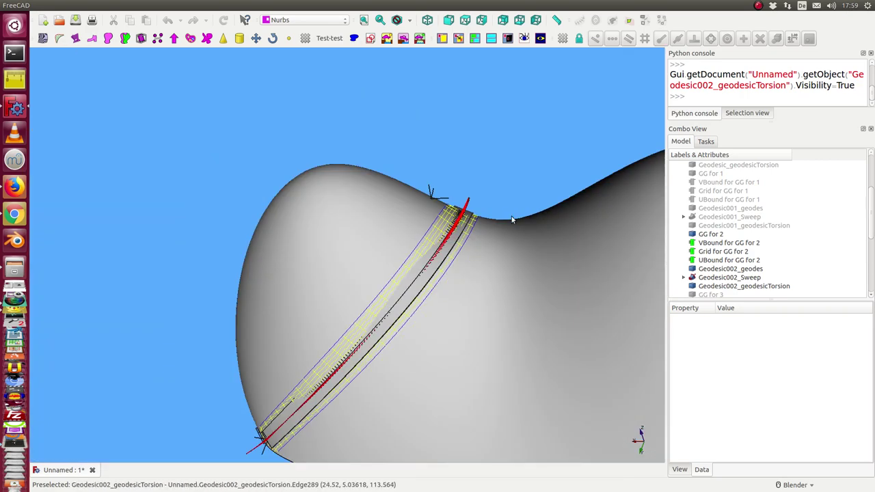
drag(511, 216, 535, 205)
scroll(535, 205, down, 5)
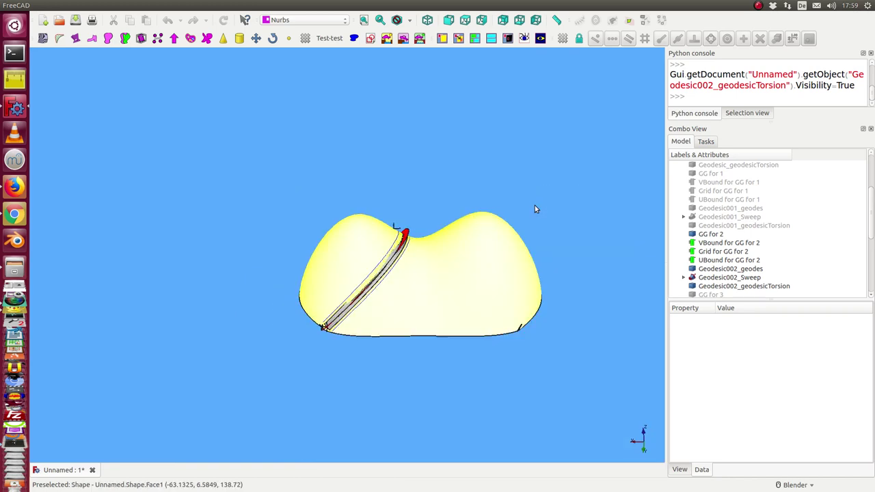
Hide all the GG for 2 objects.
click(712, 237)
key(shift+Down)
key(shift+Down)
key(shift+Down)
key(shift+Down)
key(shift+Down)
key(shift+Down)
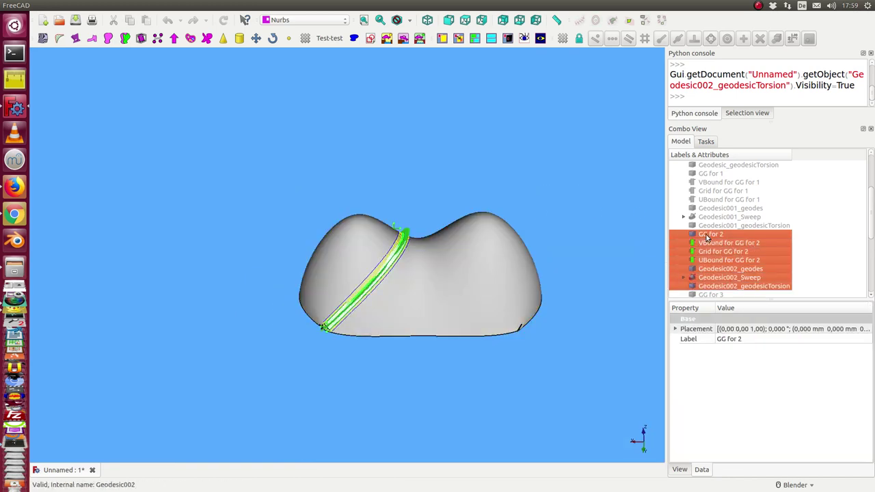
key(space)
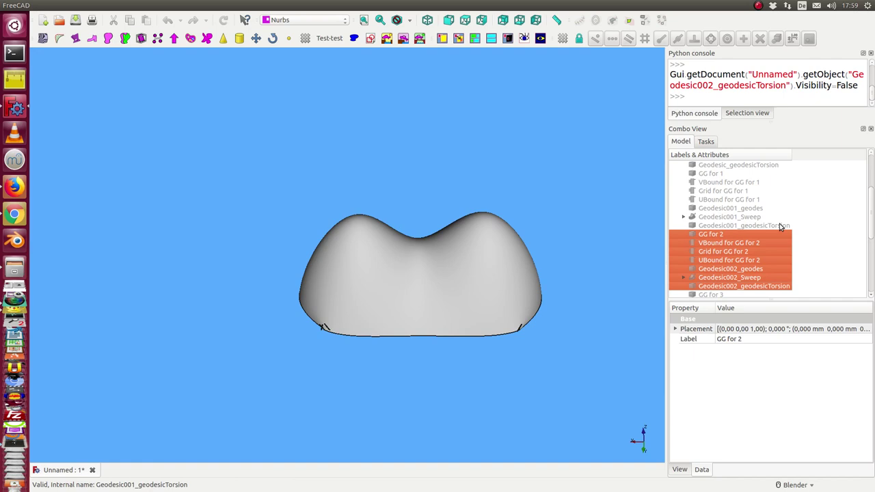
Show the GG for 3 geodesic and orbit the surface to a wide front view.
scroll(771, 273, down, 2)
click(711, 243)
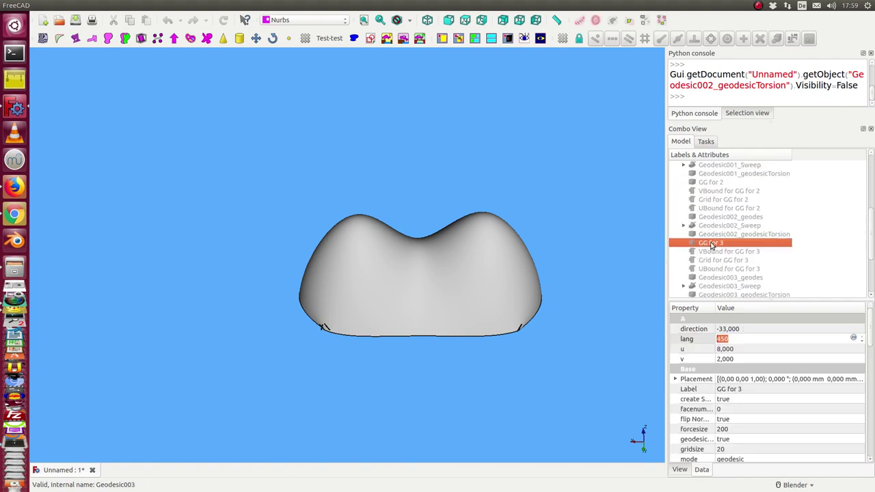
key(shift+Down)
click(712, 244)
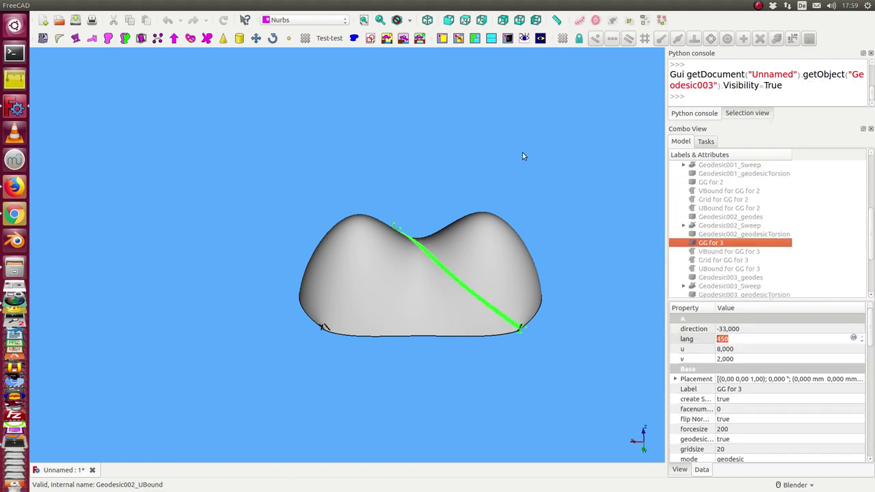
drag(498, 223, 474, 293)
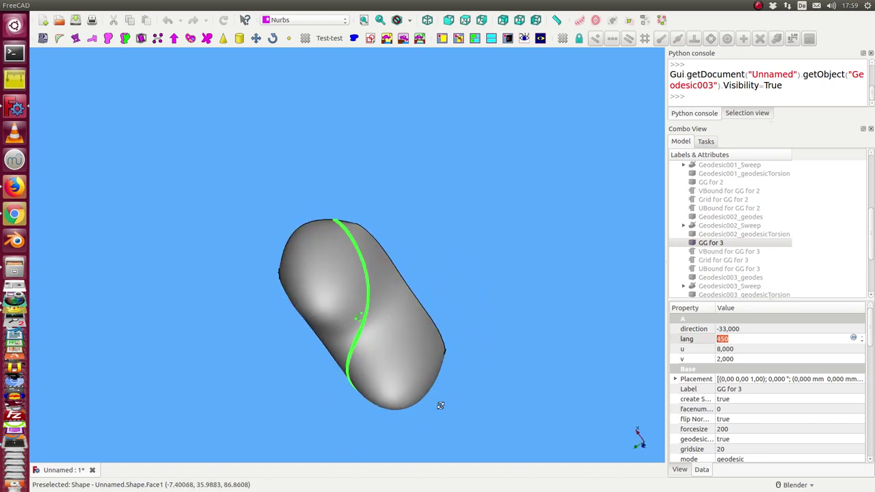
drag(440, 405, 484, 328)
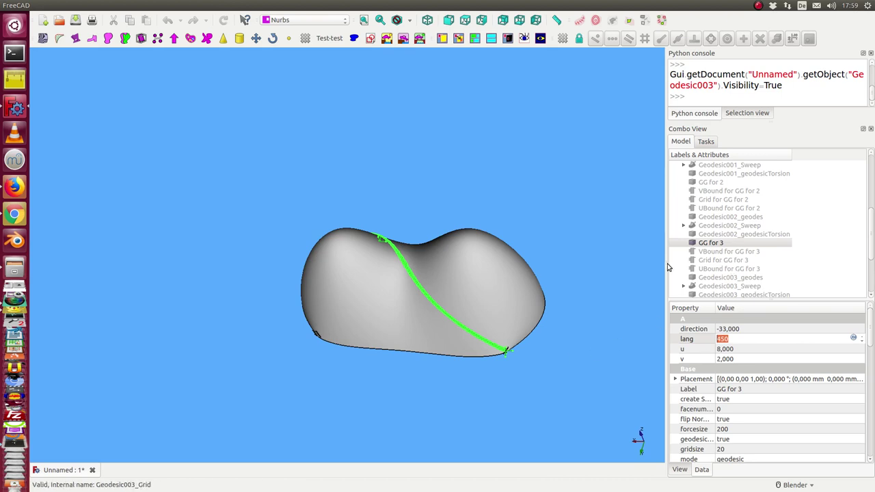
click(717, 252)
Show Geodesic003_Sweep and orbit and zoom to inspect the strip along GG for 3.
scroll(729, 287, down, 1)
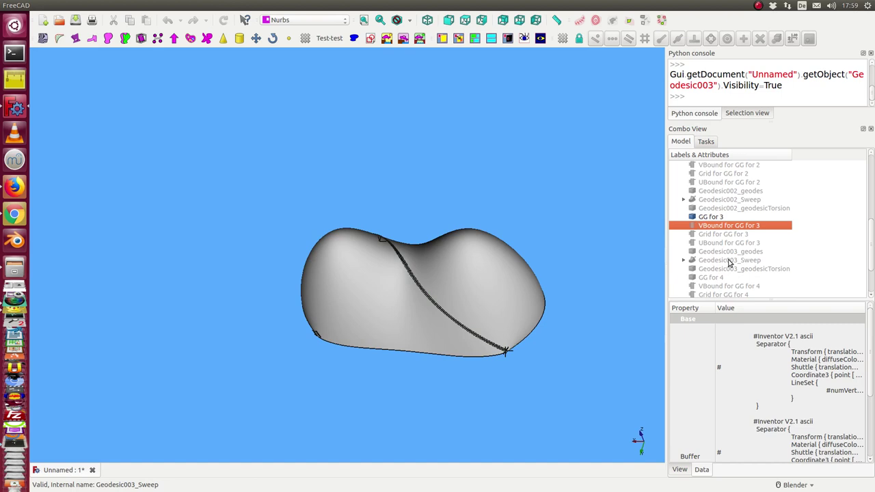
click(729, 262)
drag(624, 301, 529, 345)
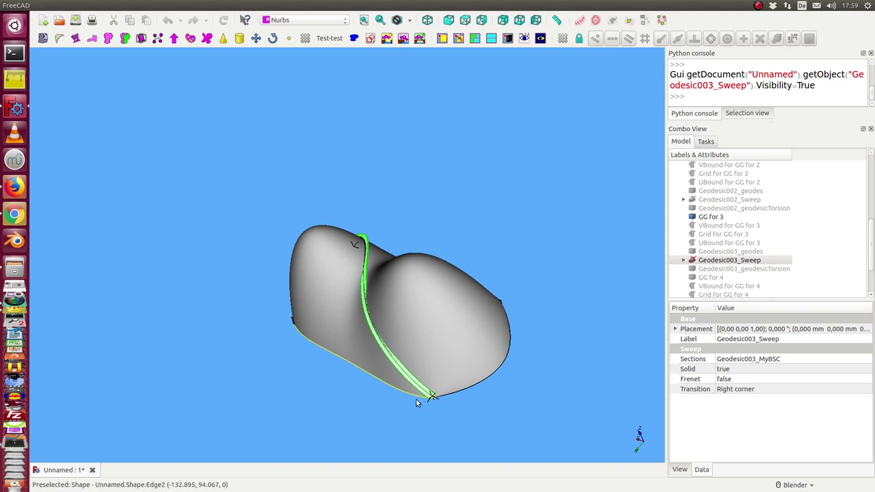
scroll(403, 414, up, 3)
drag(405, 418, 402, 267)
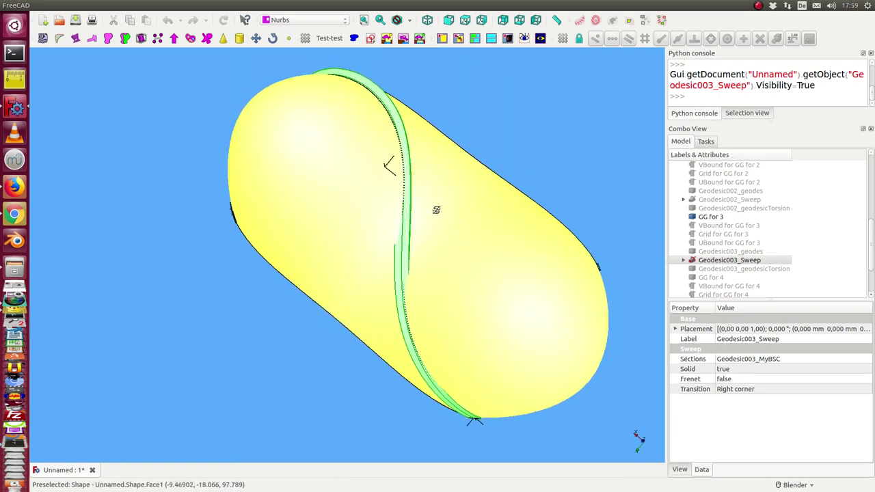
drag(436, 209, 375, 269)
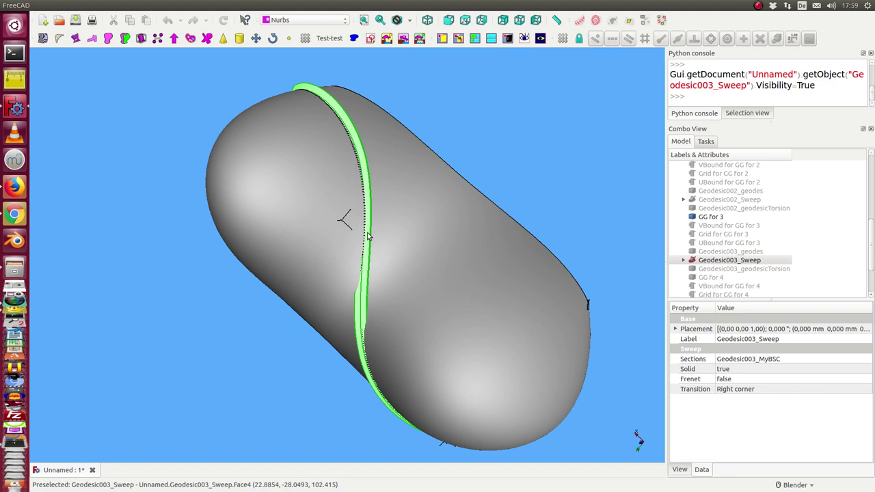
drag(443, 221, 498, 235)
scroll(778, 273, down, 1)
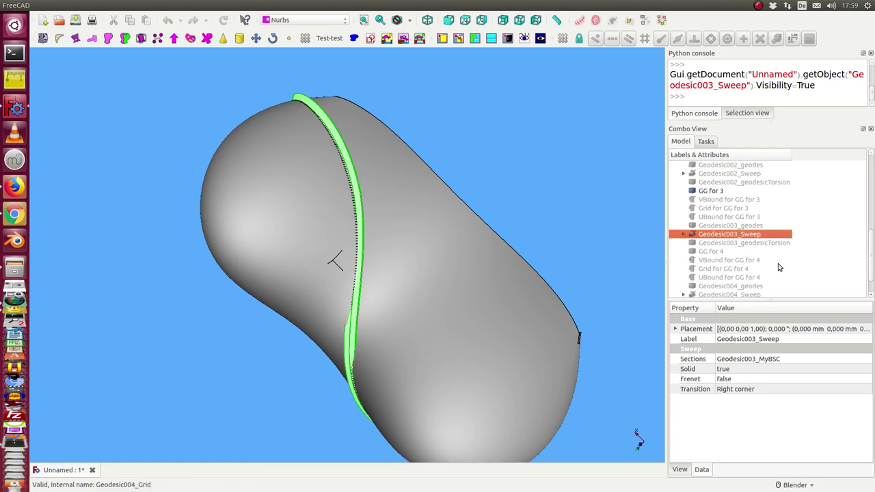
Show Geodesic003_geodesicTorsion and orbit along its hatching beside the GG for 3 strip.
click(742, 243)
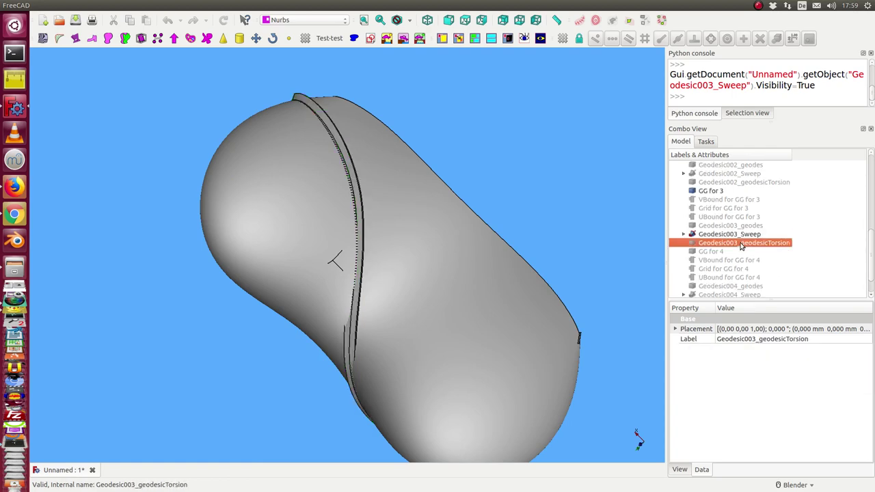
key(space)
drag(137, 381, 355, 253)
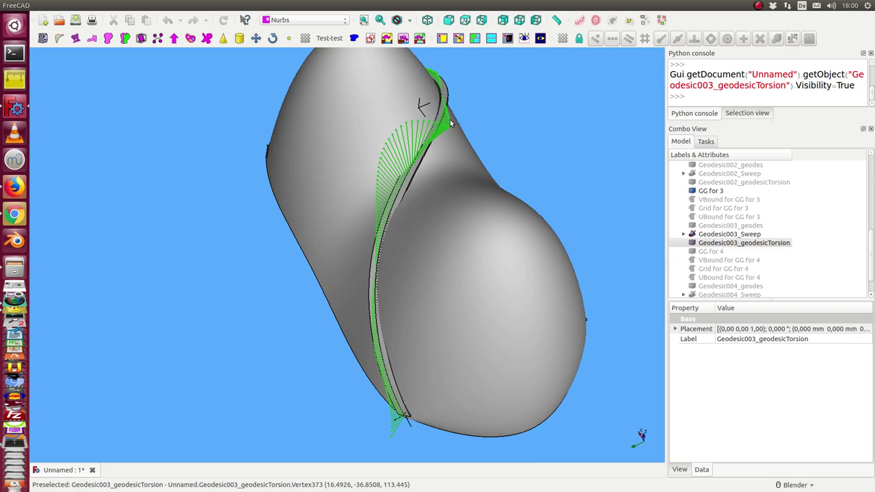
drag(440, 135, 478, 156)
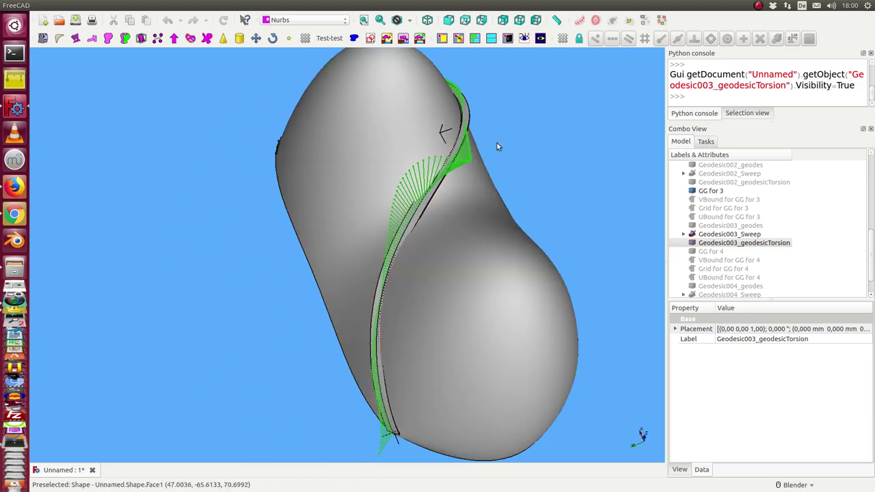
Hide the GG for 3 torsion plot, the Geodesic003_Sweep strip and the GG for 3 geodesic.
click(743, 244)
key(space)
click(741, 235)
key(space)
click(707, 192)
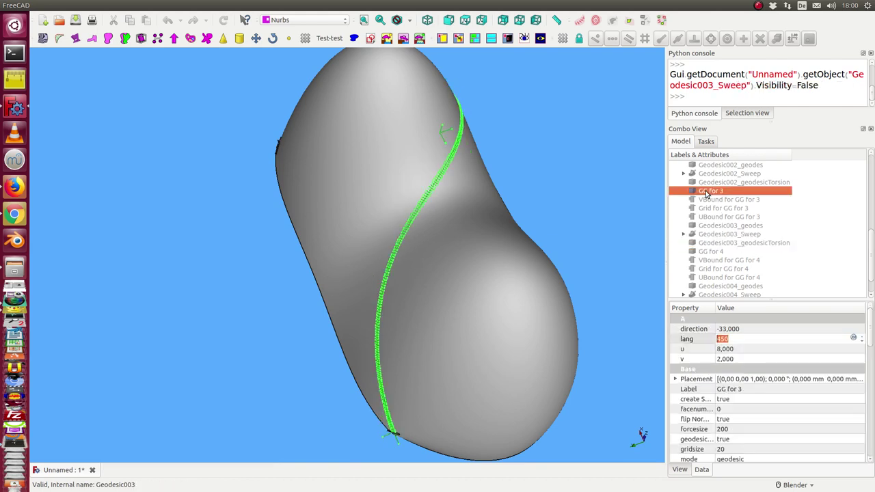
key(space)
Toggle visibility of all objects so every strip, grid and plot shows, then orbit to view them.
scroll(724, 205, up, 7)
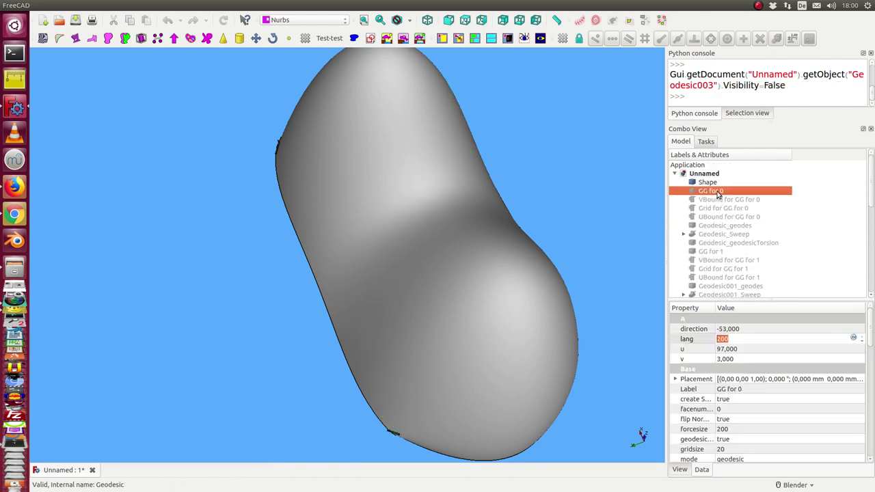
key(ctrl+a)
key(space)
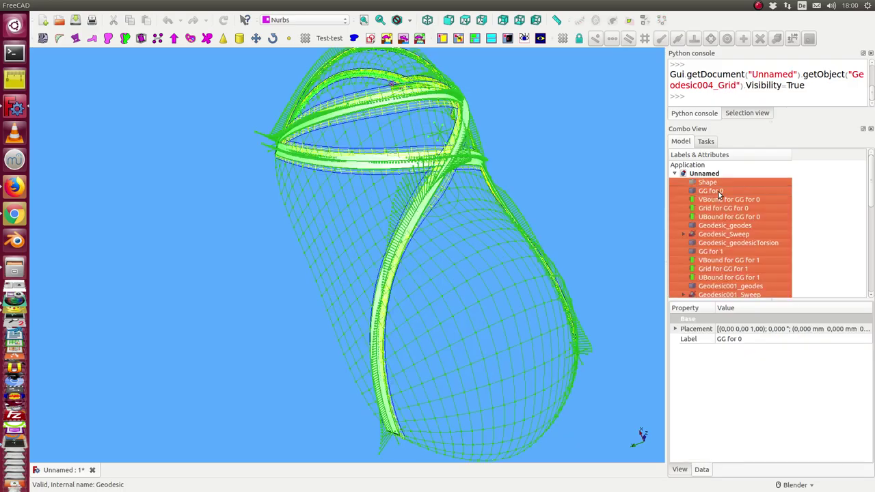
click(232, 329)
drag(234, 320, 431, 159)
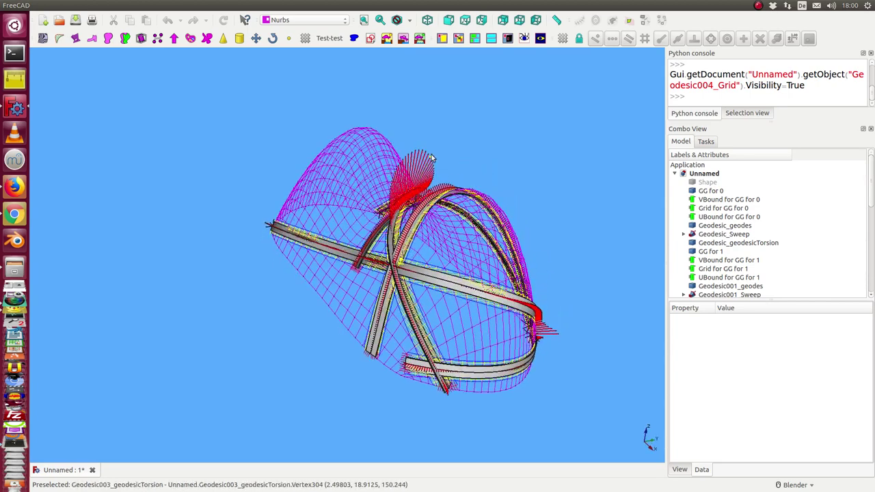